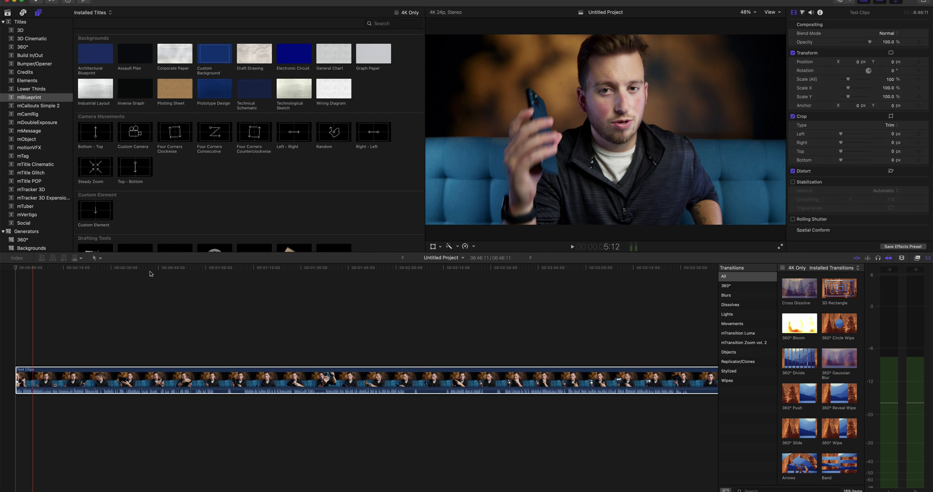
Play the interview from about 0:44, stop near 1:54, and blade the clip there
mouse_move(152, 270)
mouse_down()
mouse_move(143, 269)
mouse_move(158, 270)
mouse_up()
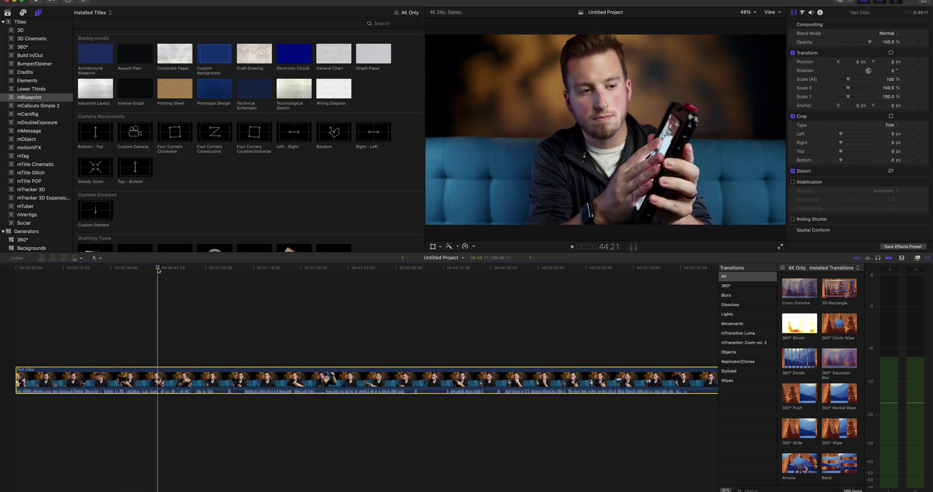
key(space)
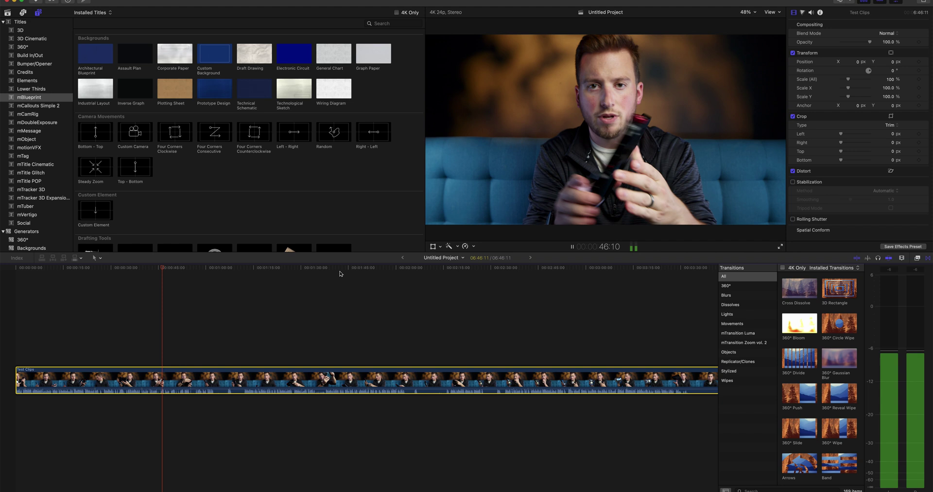
key(space)
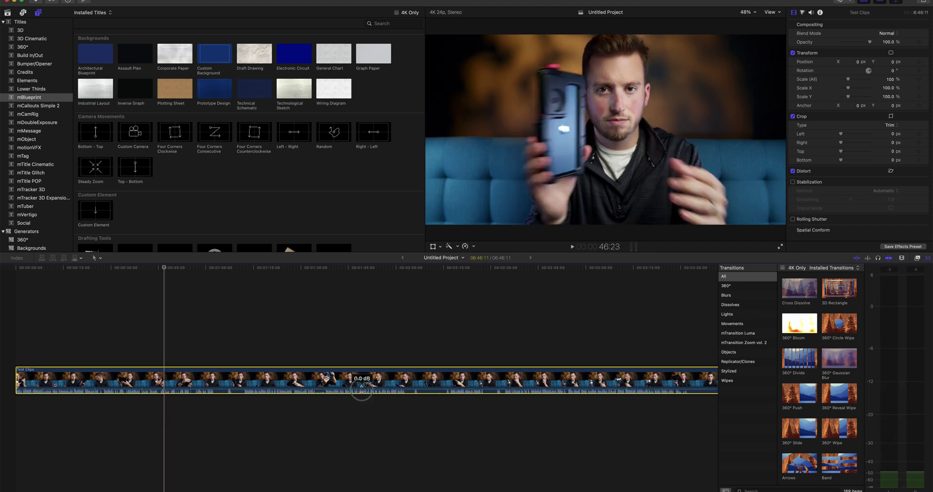
click(359, 270)
key(space)
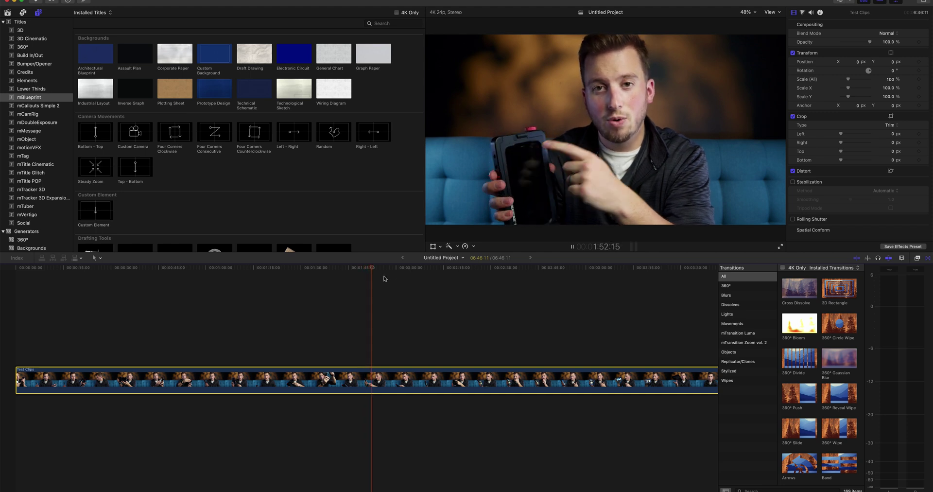
key(space)
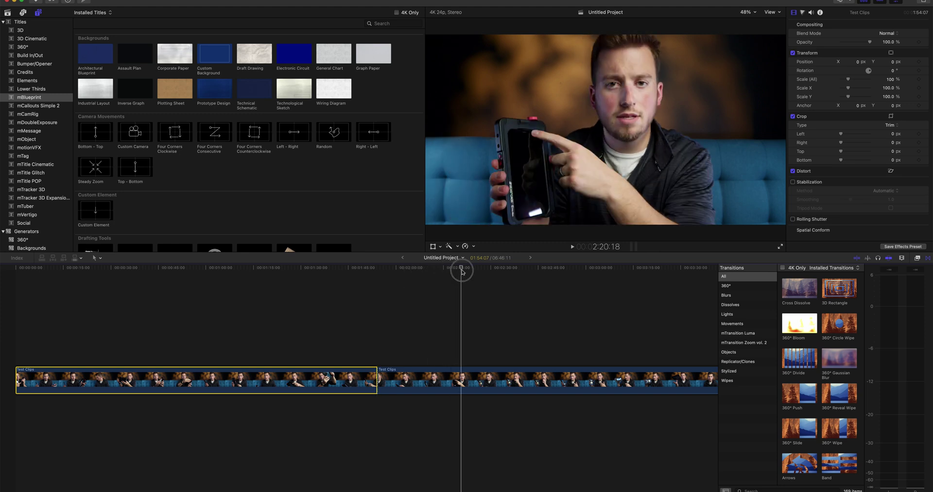
key(super+b)
Blade the clip again around 3:03–3:10, then return to the piece near 2:06
key(super+b)
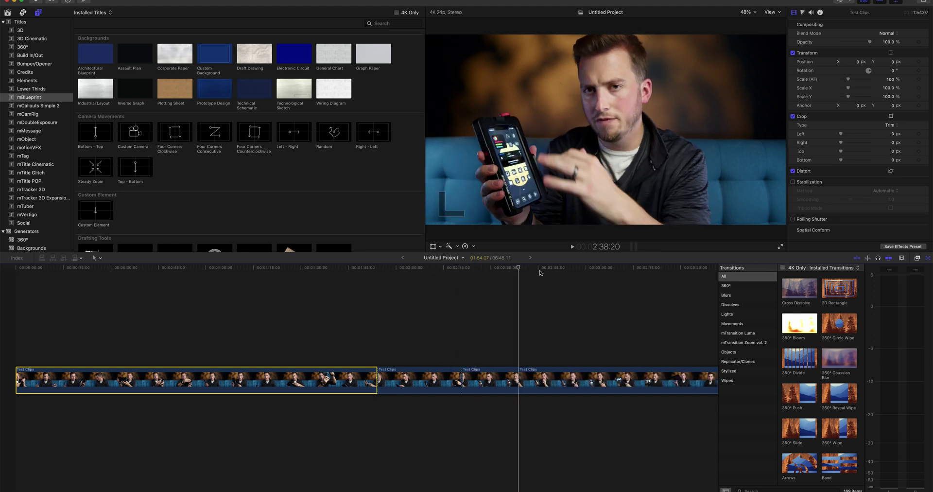
click(595, 267)
click(617, 267)
key(super+b)
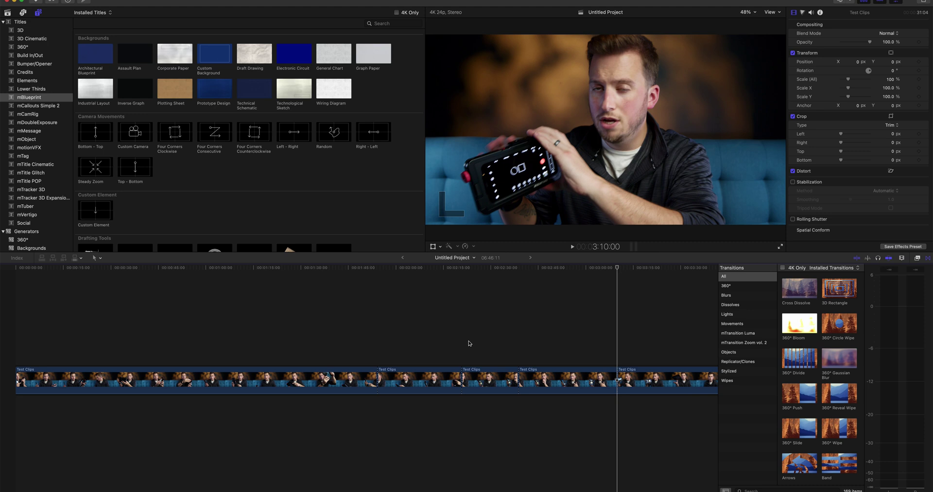
click(417, 268)
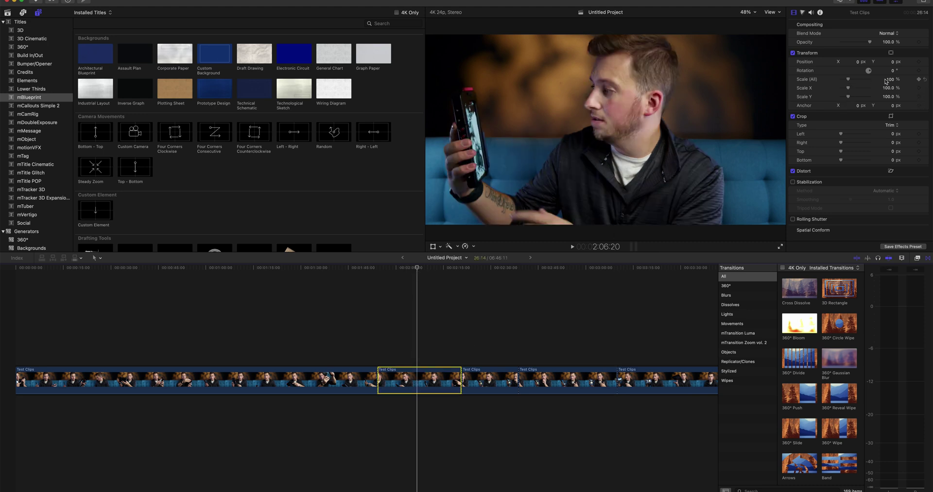
Scale the selected piece up to 110%, then select another interview piece for a punch-in
drag(891, 81, 901, 73)
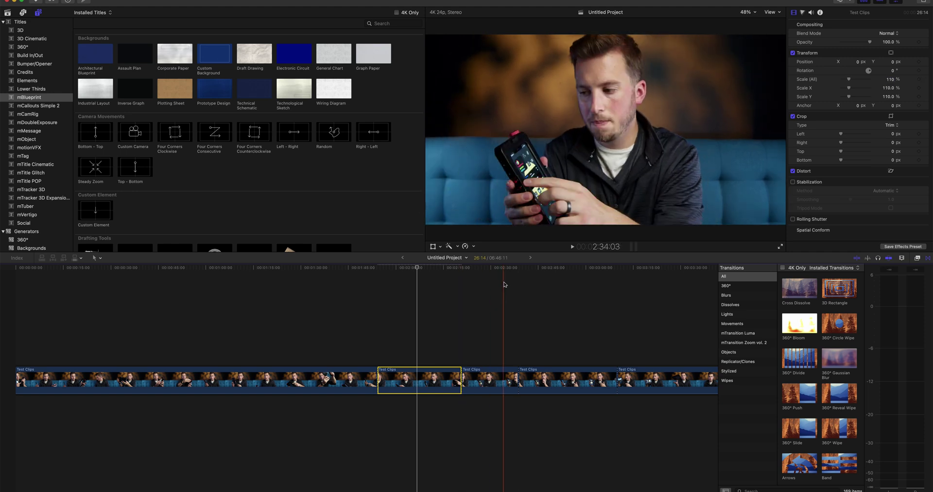
click(503, 381)
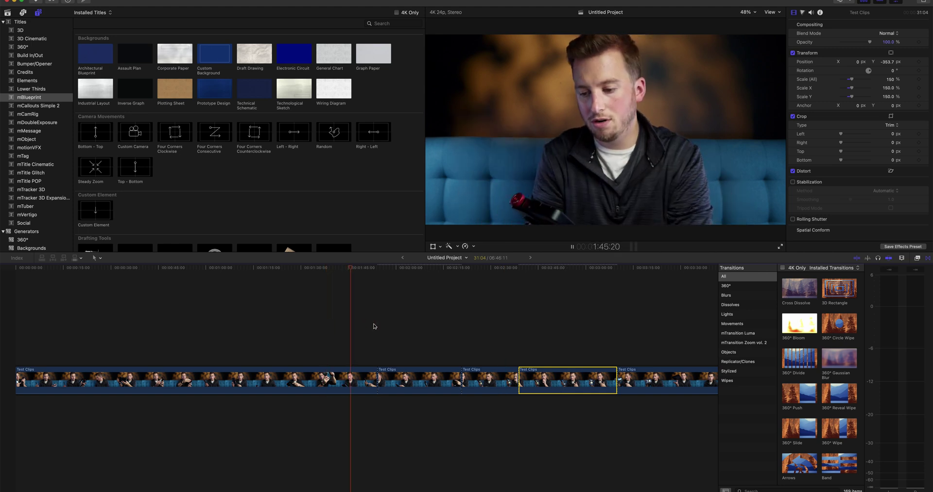
key(space)
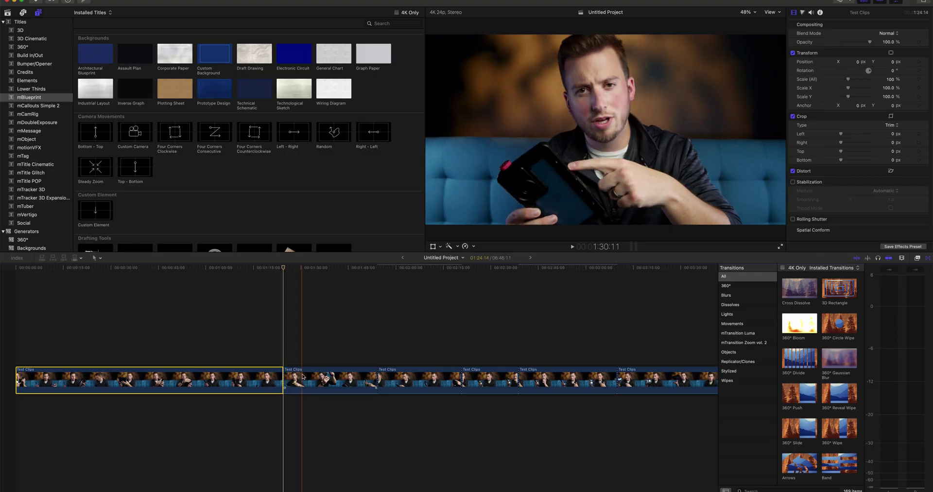
Select the piece after the 1:24 cut, add a scale keyframe, and blade it at the skimmer
click(294, 381)
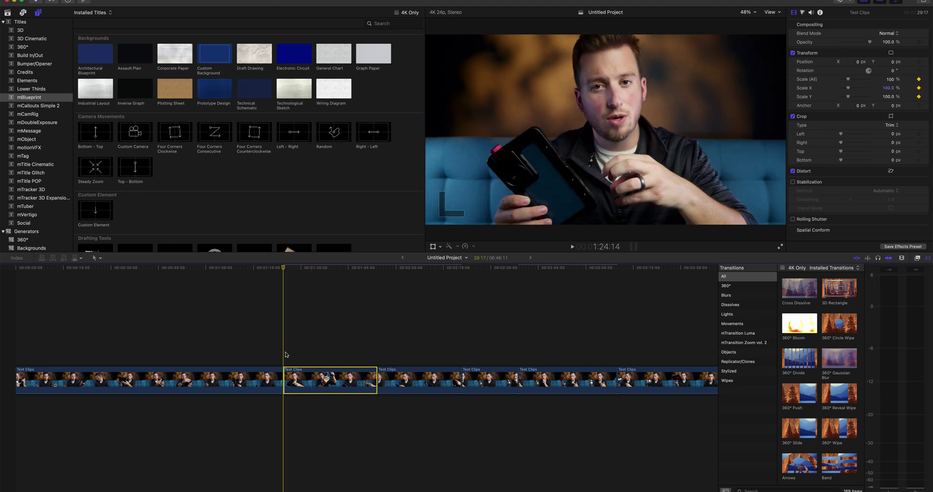
key(space)
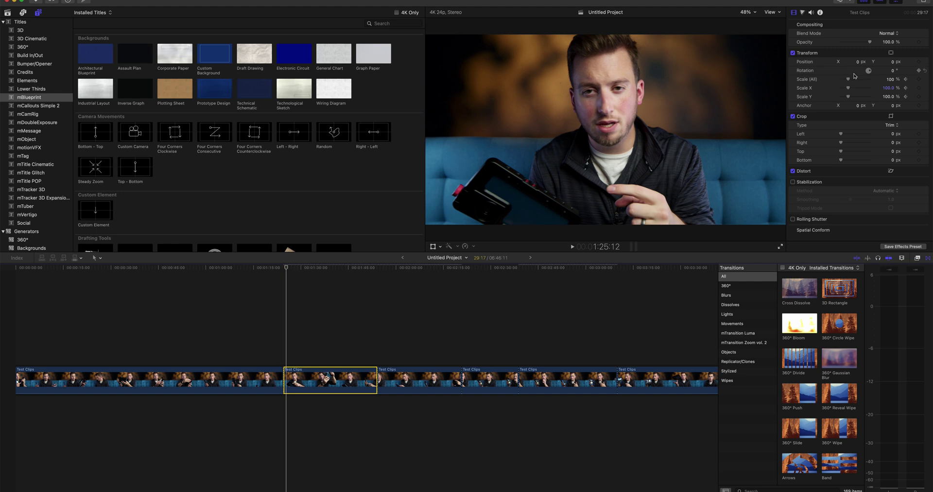
drag(893, 81, 892, 81)
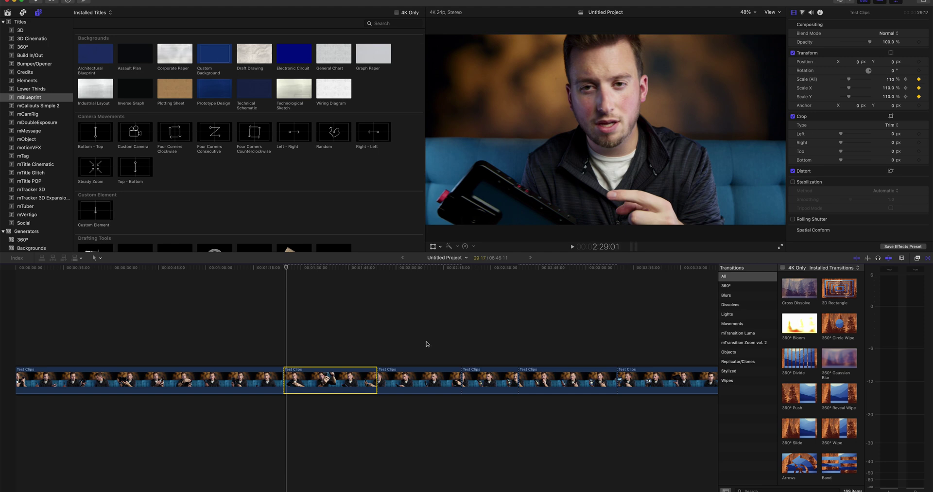
key(super+b)
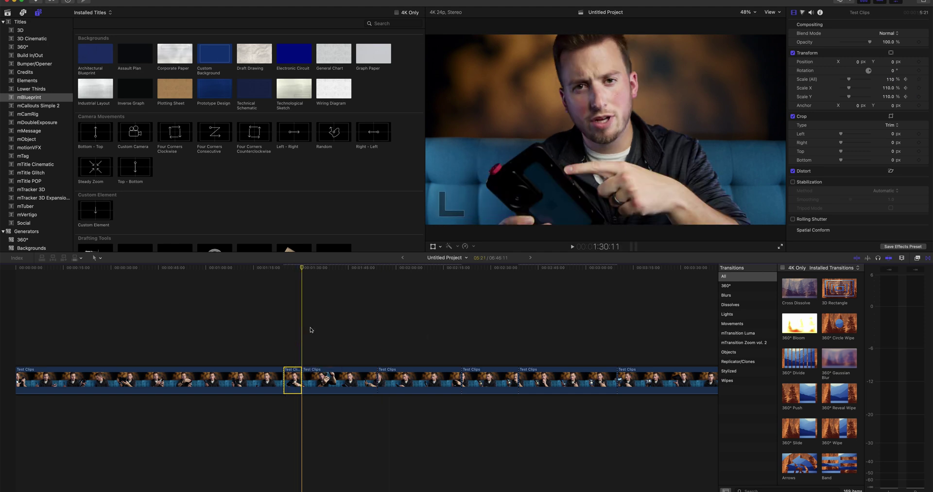
Step back two frames, set the keyframed Scale to 99% then 100%, and play the zoom
key(j)
key(k)
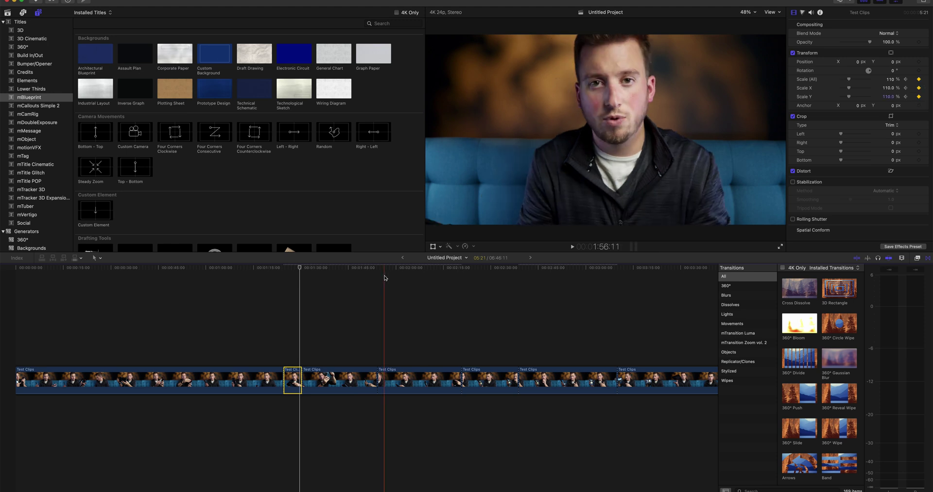
click(888, 79)
text(99)
key(Return)
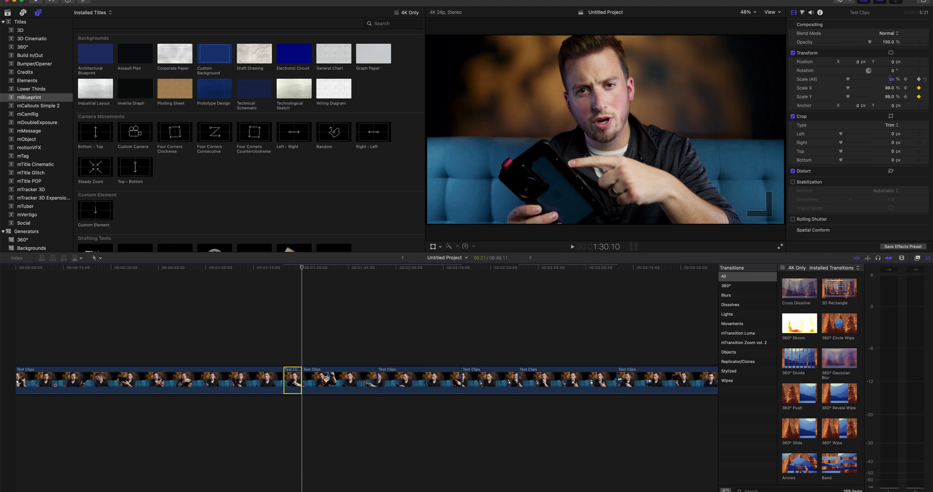
text(100)
key(Return)
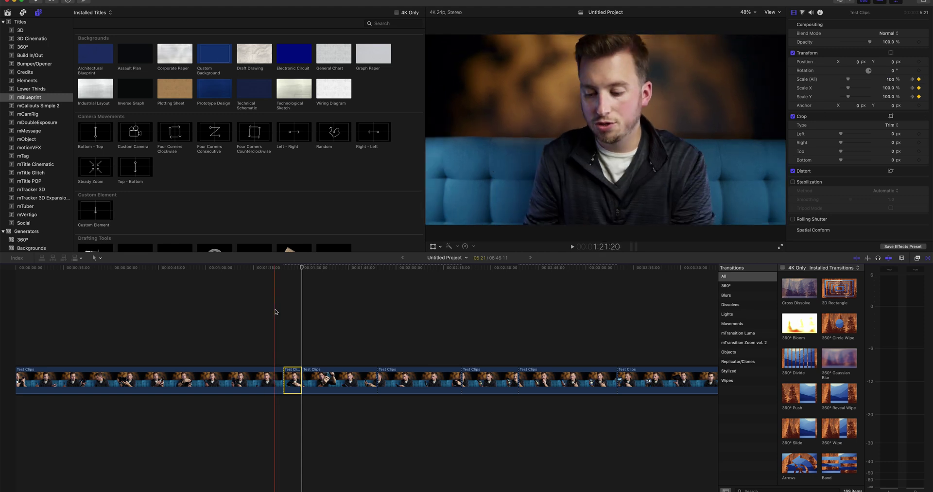
key(space)
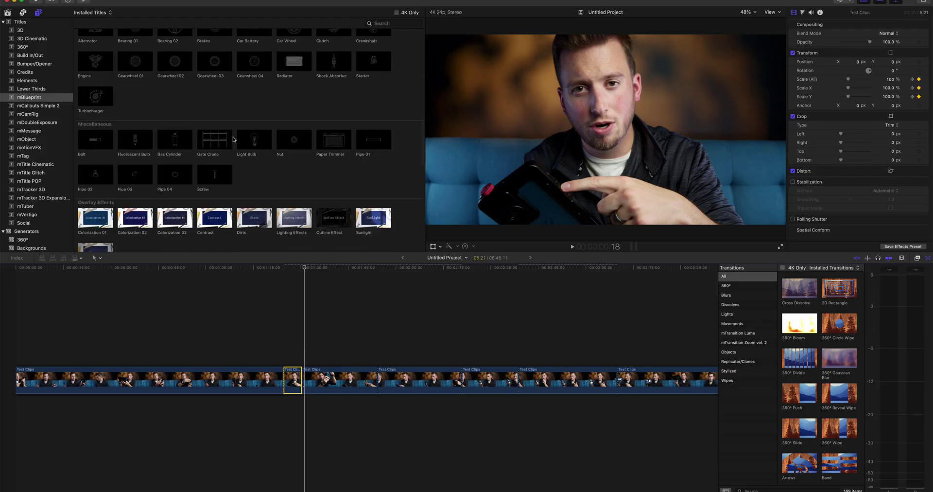
Scroll the Titles browser to the mBlueprint Camera Movements titles
scroll(250, 165, down, 3)
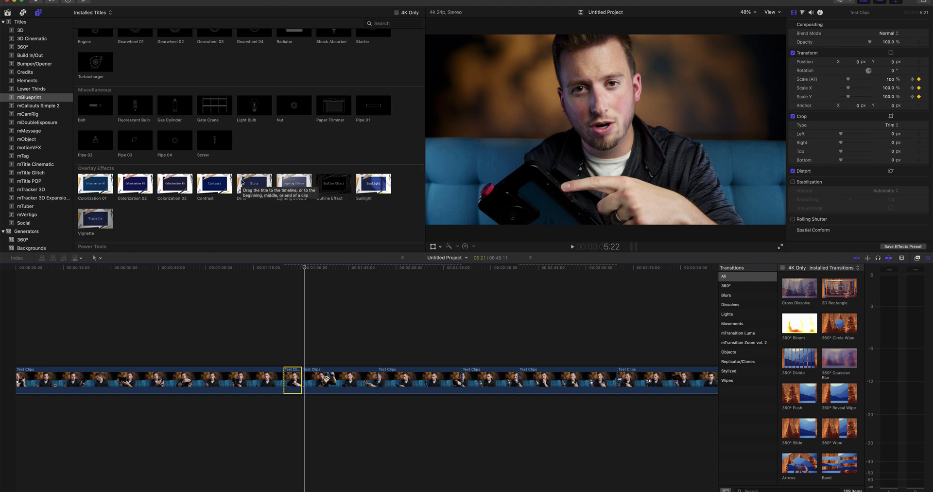
scroll(238, 180, up, 10)
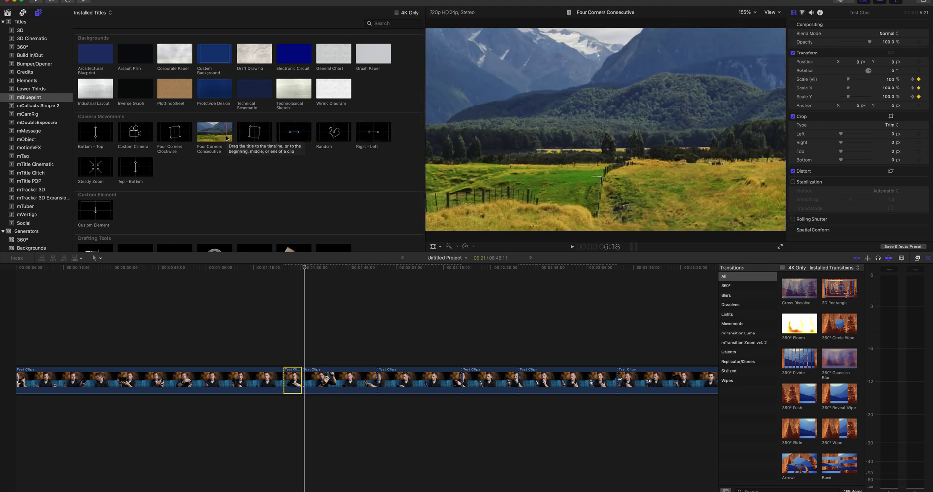
Place the Custom Camera title above the interview clip, nudge it slightly later, and preview it
click(134, 134)
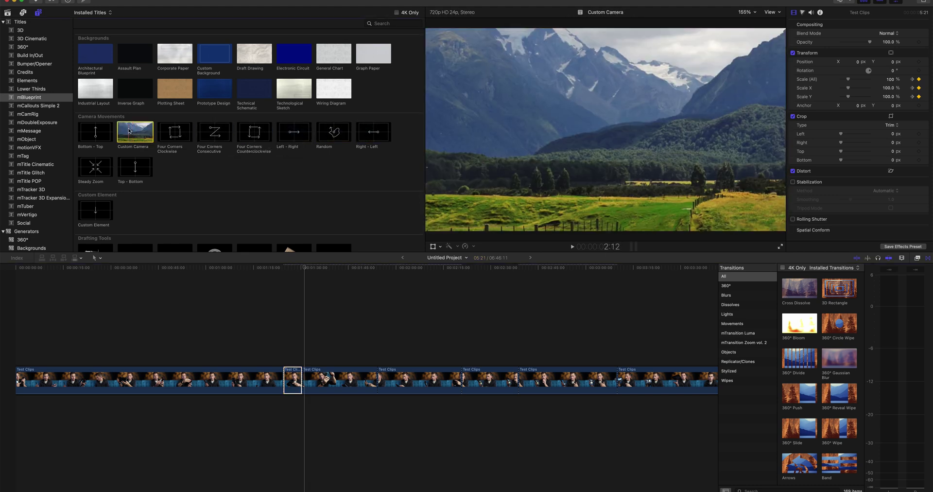
drag(129, 131, 271, 324)
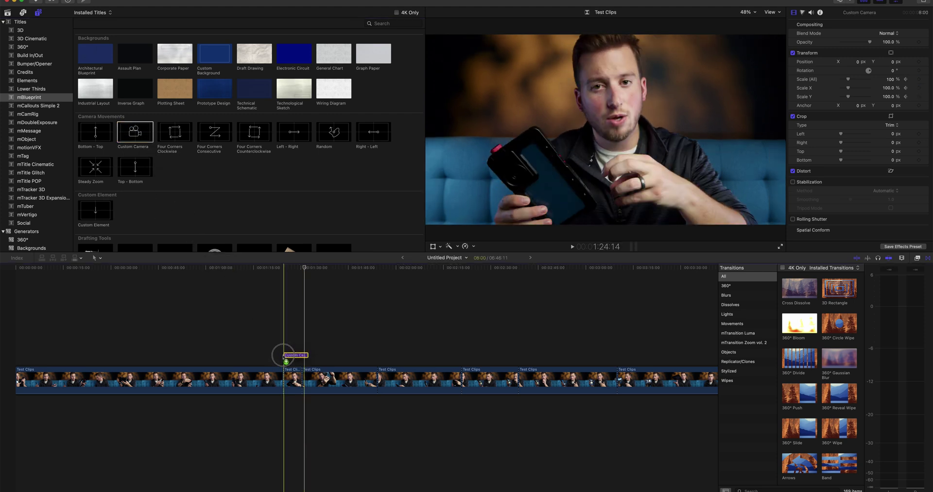
drag(215, 355, 254, 360)
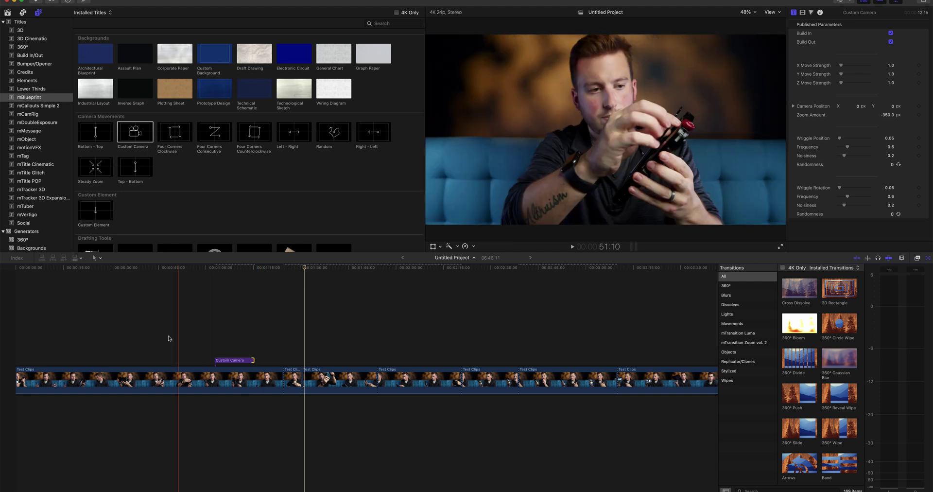
drag(243, 360, 248, 360)
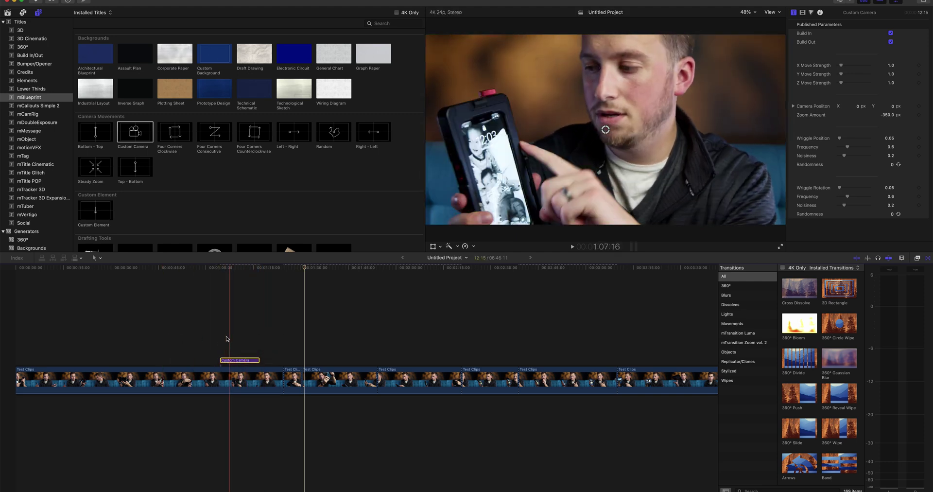
key(space)
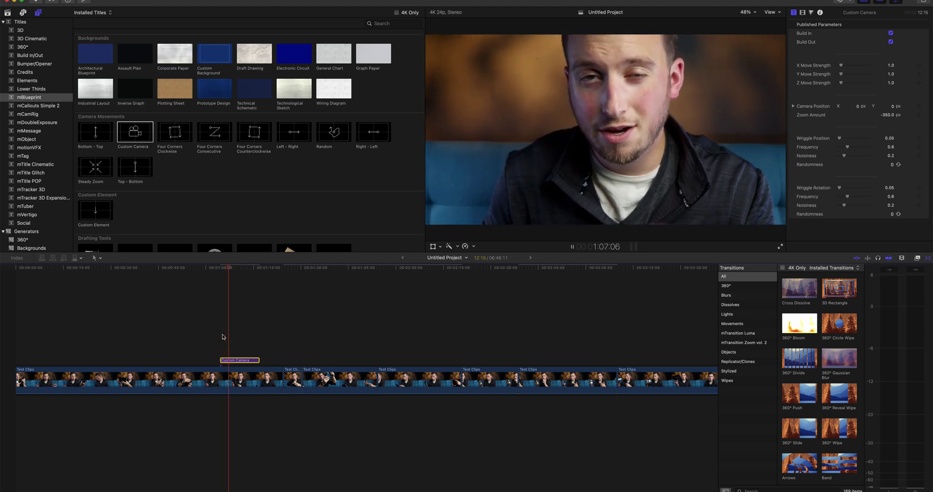
key(space)
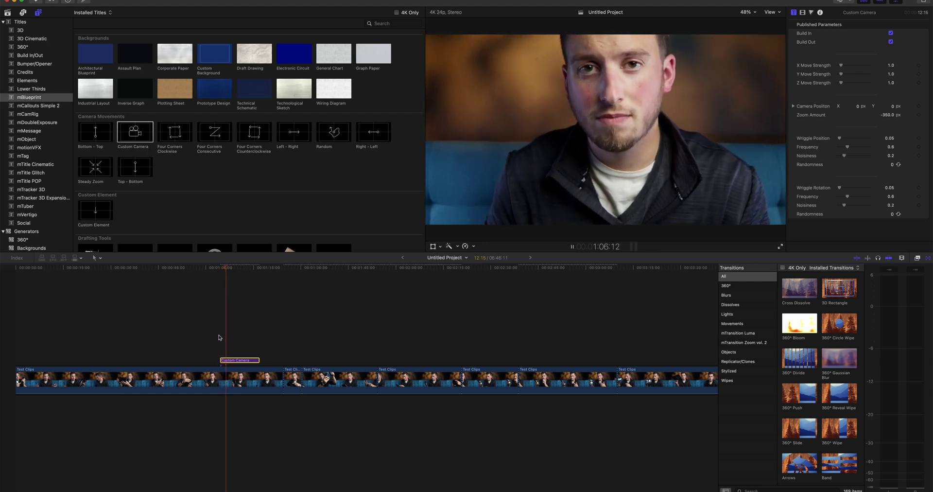
key(space)
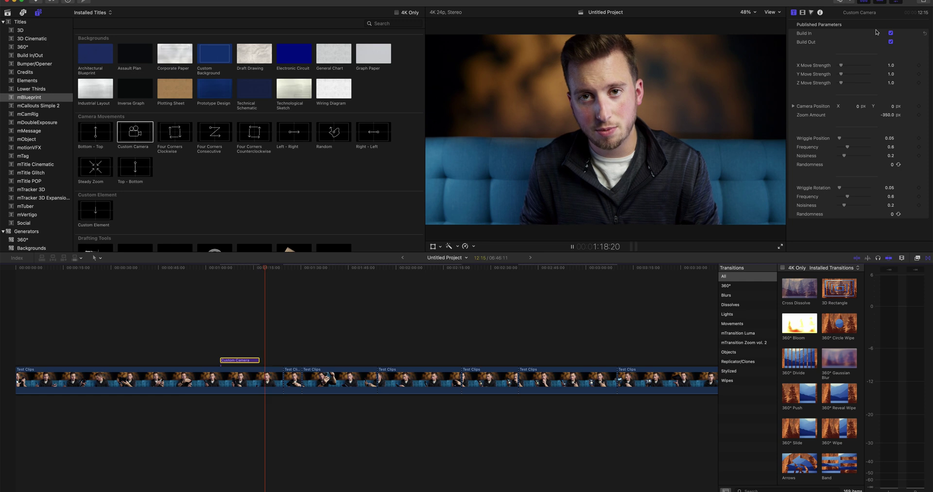
Rewatch the zoom, trim the title's left edge earlier, and select the title
key(space)
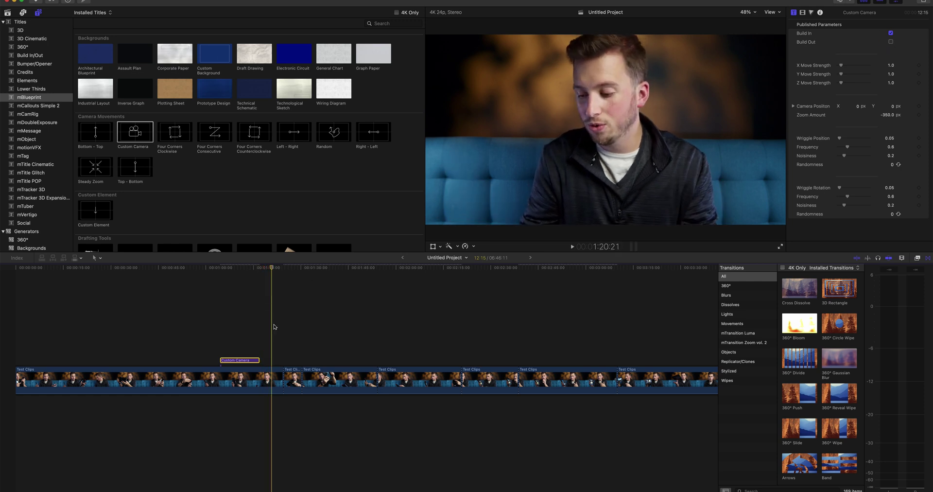
click(252, 337)
key(space)
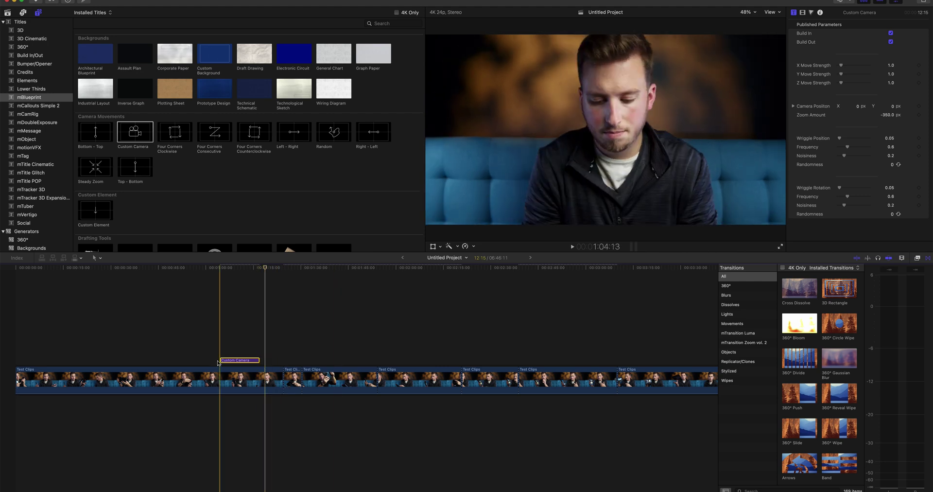
drag(220, 360, 200, 360)
click(219, 360)
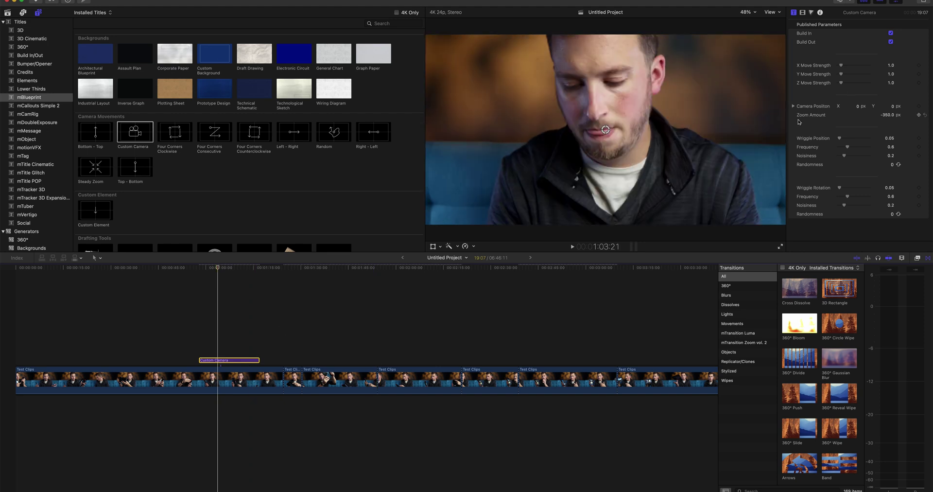
Set the title's Zoom Amount to -142.66 px and play back the gentler punch-in
drag(885, 117, 906, 114)
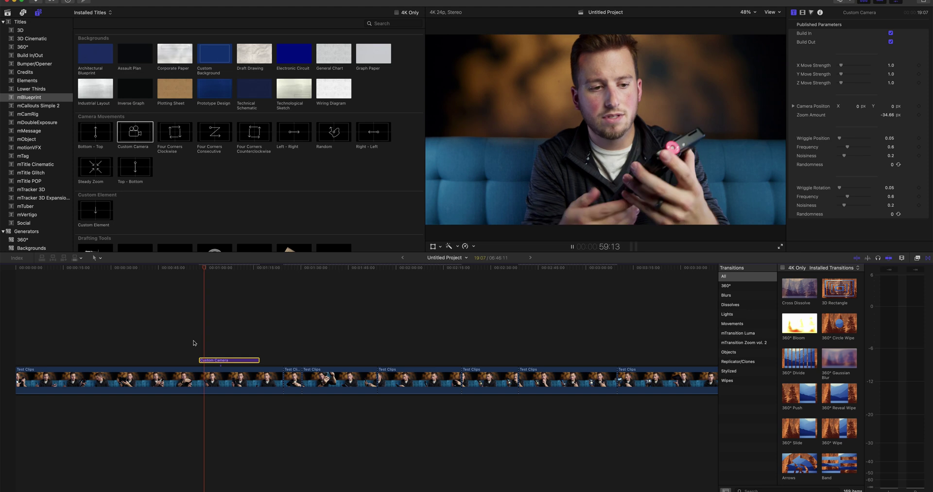
click(210, 360)
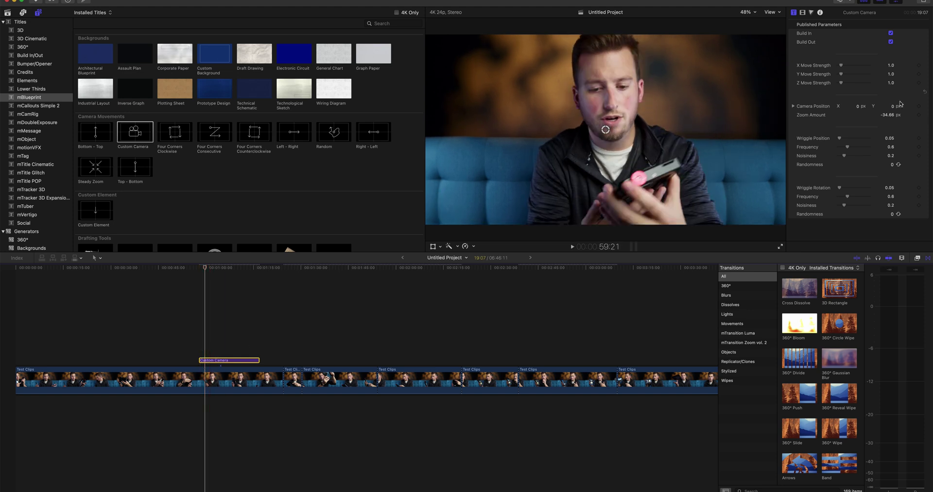
drag(606, 129, 606, 184)
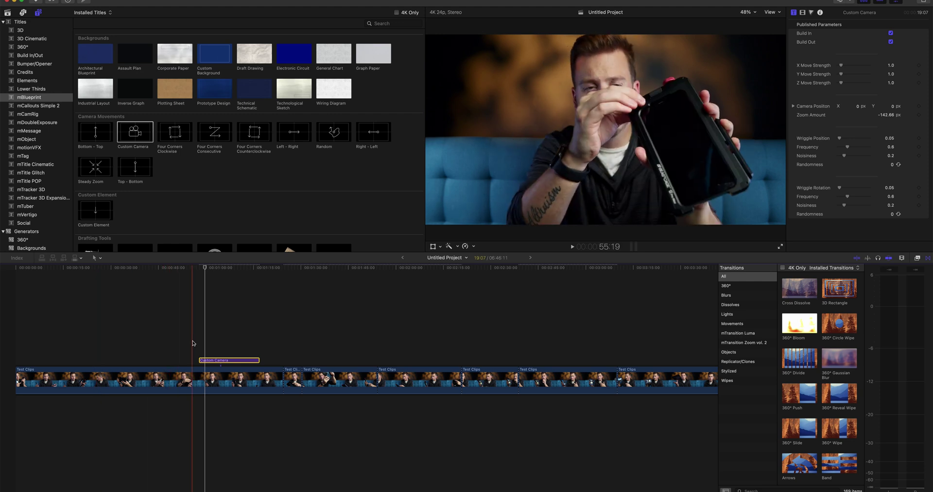
key(space)
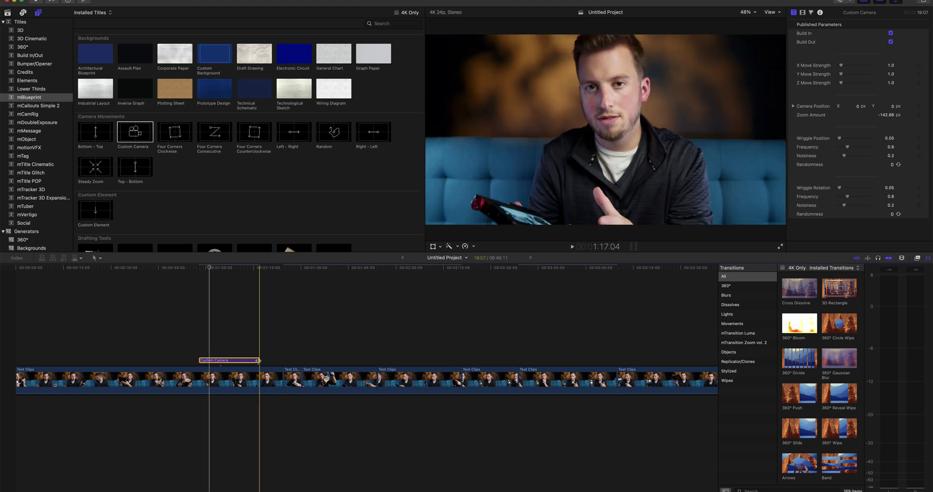
Trim the title's right edge to a 6:01 duration and play back the punch-in
drag(251, 360, 217, 360)
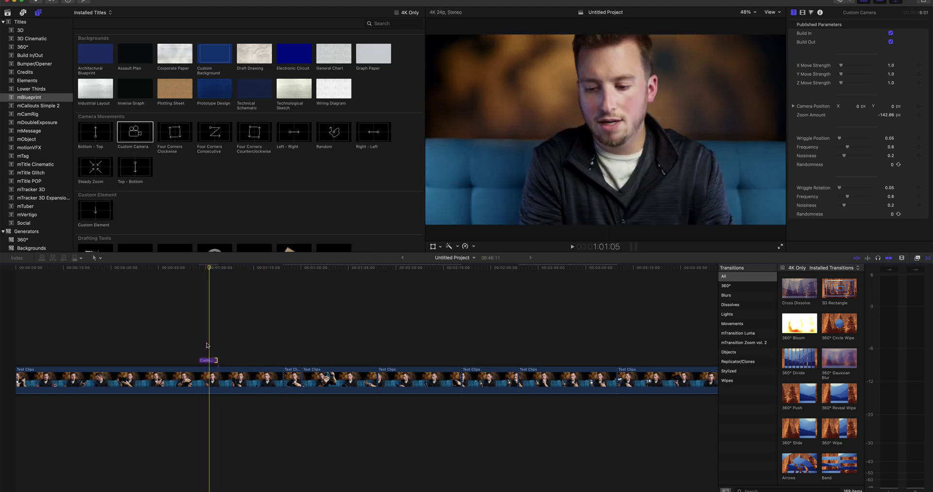
key(space)
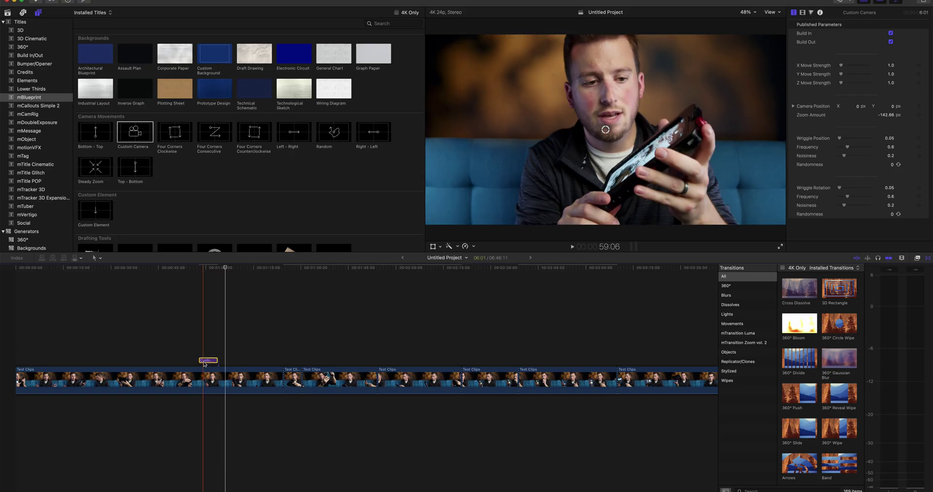
Option-drag copies of the Custom Camera title to later points and play the zooms back
drag(204, 363, 357, 362)
drag(342, 360, 369, 363)
drag(369, 363, 389, 362)
key(space)
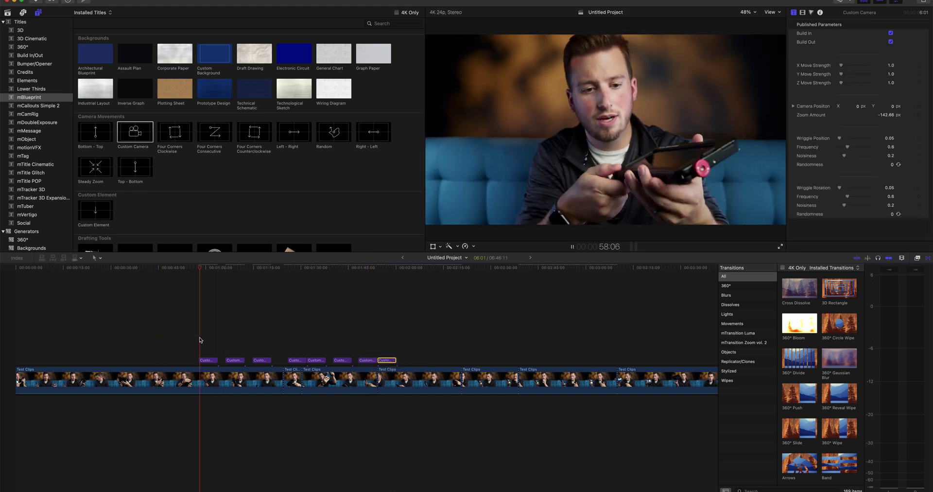